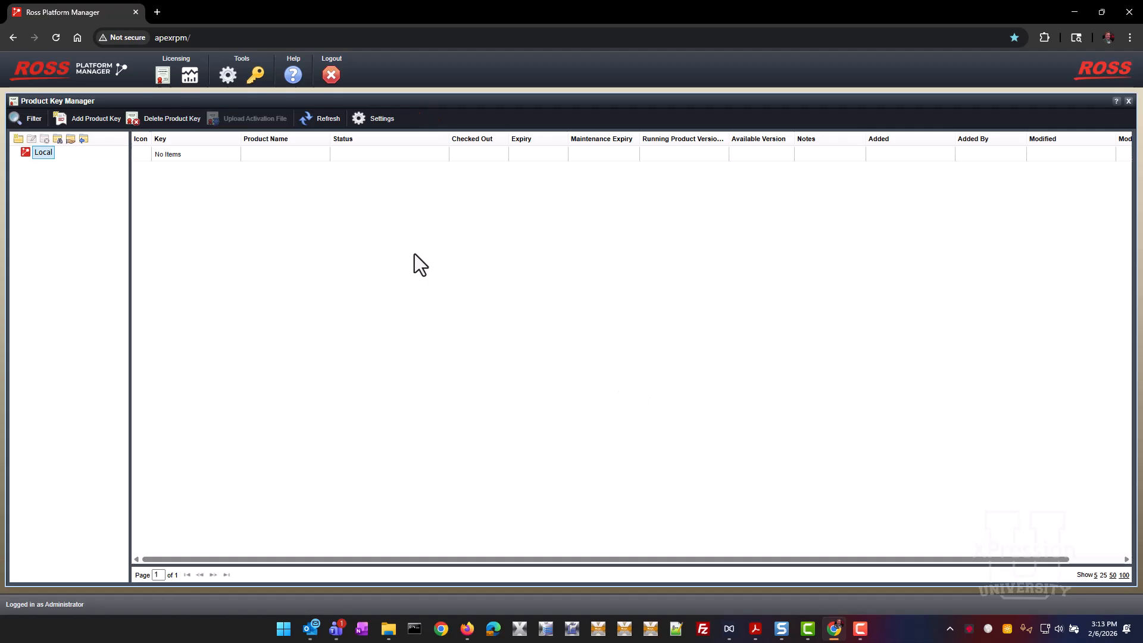
# - Add the XPression product key in the Product Key Manager and open its licensed feature details
pyautogui.click(210, 159)
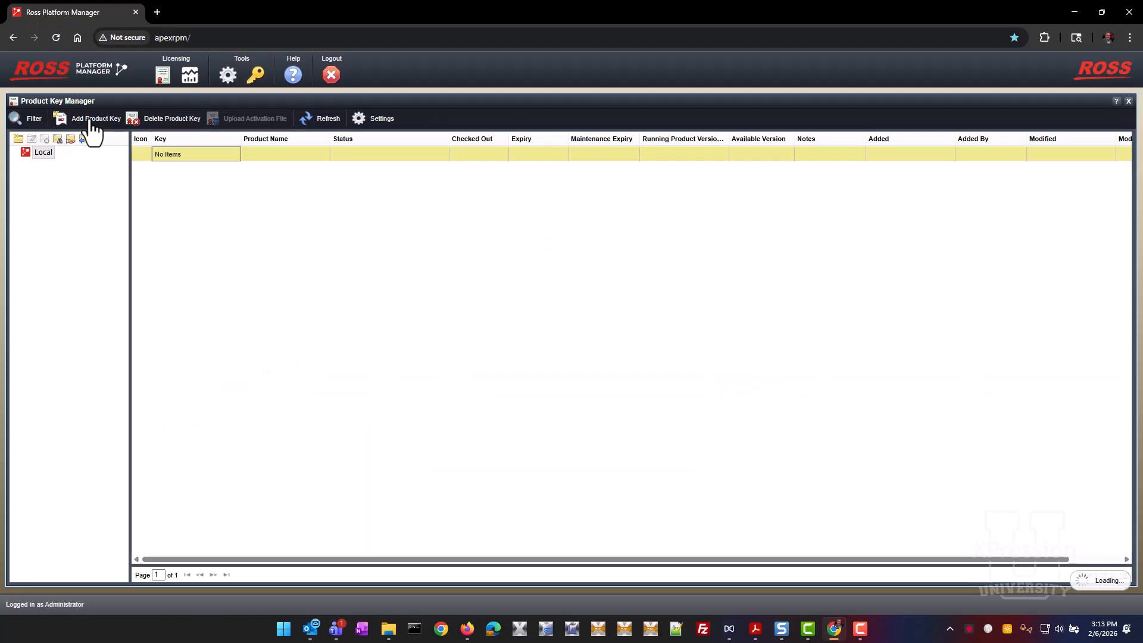
pyautogui.click(262, 352)
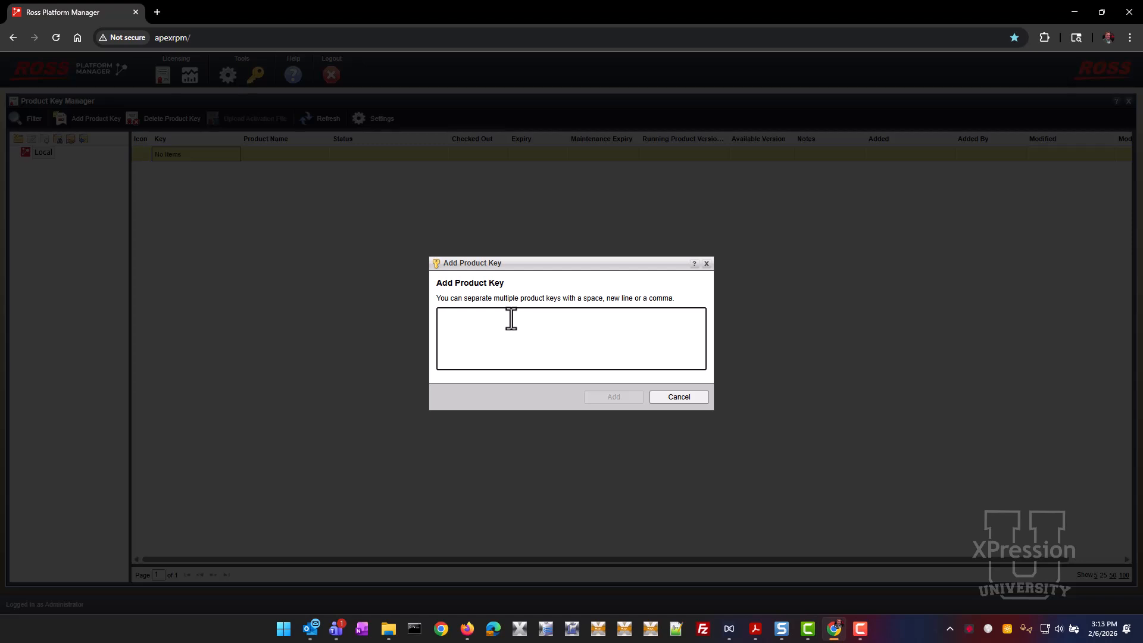
pyautogui.hotkey('ctrl', 'v')
pyautogui.click(621, 395)
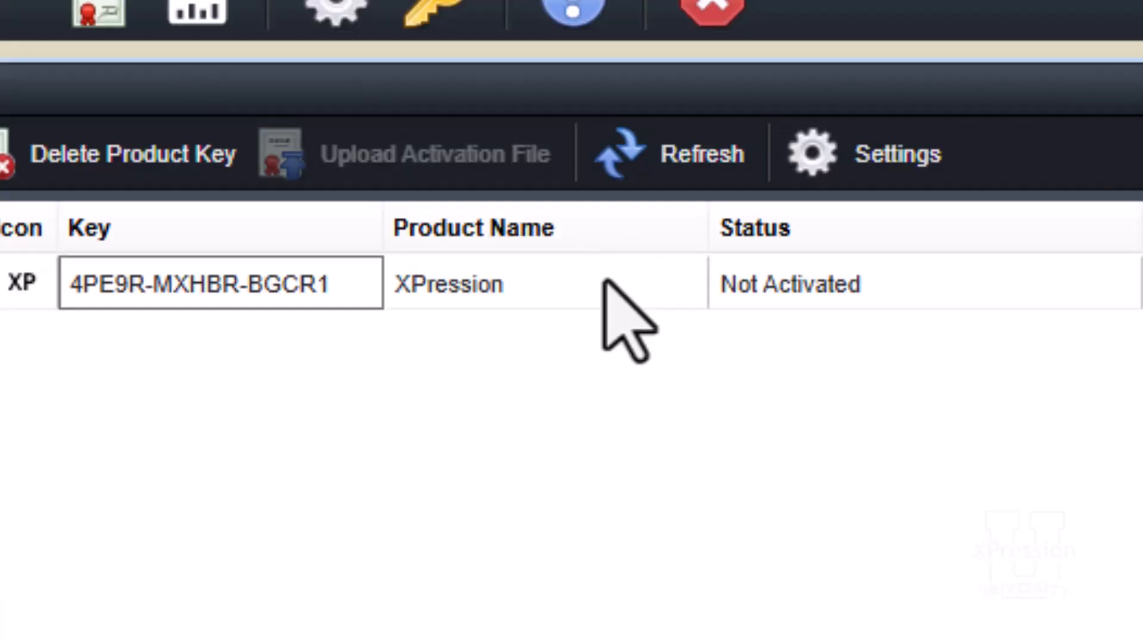
pyautogui.click(298, 157)
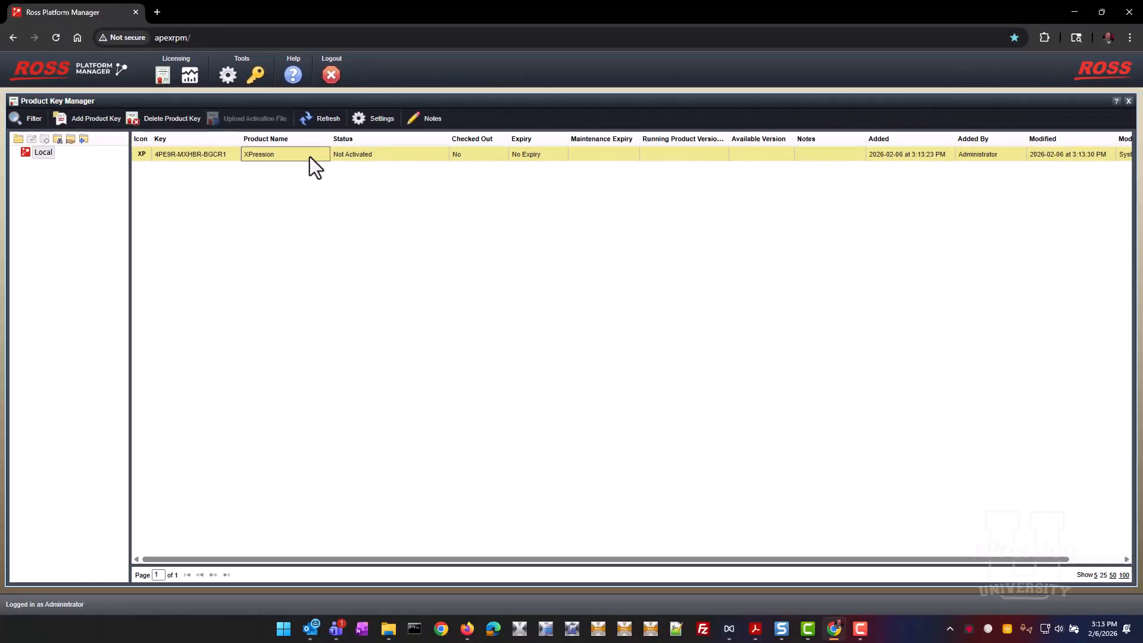
pyautogui.doubleClick(634, 291)
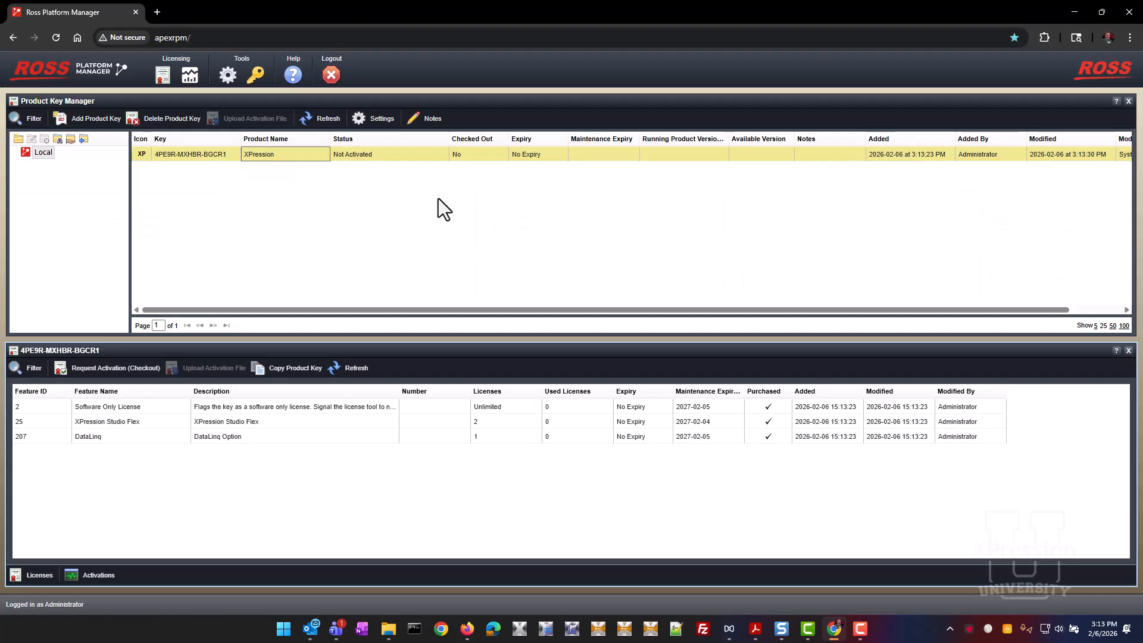
# - Find the XPression License Tool by searching for "License" and run it as administrator
pyautogui.click(284, 630)
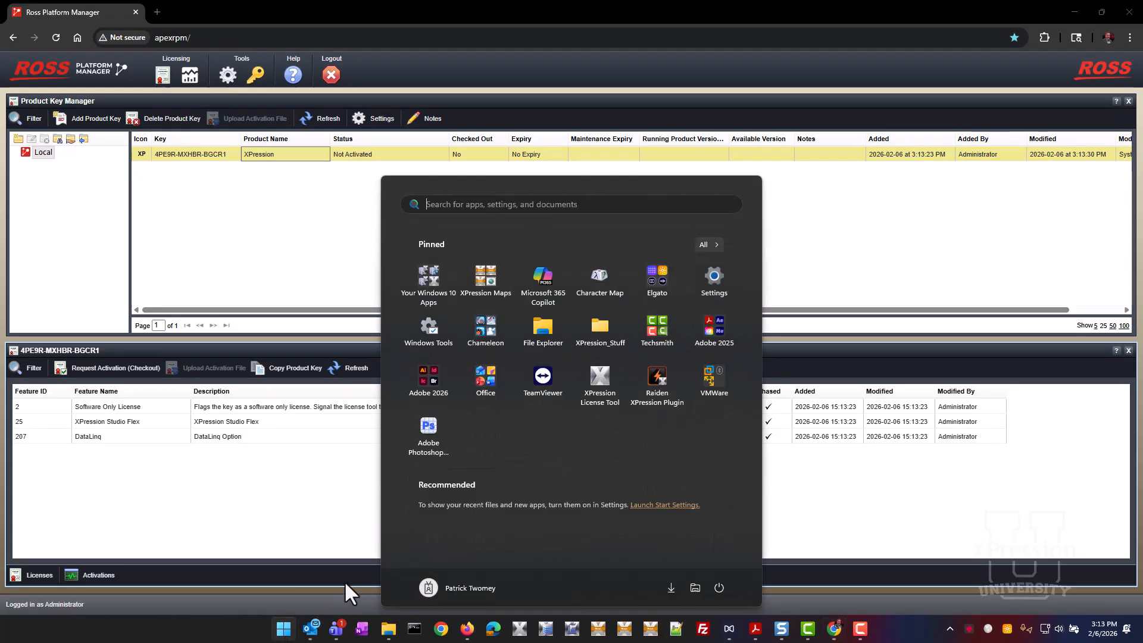
pyautogui.click(518, 204)
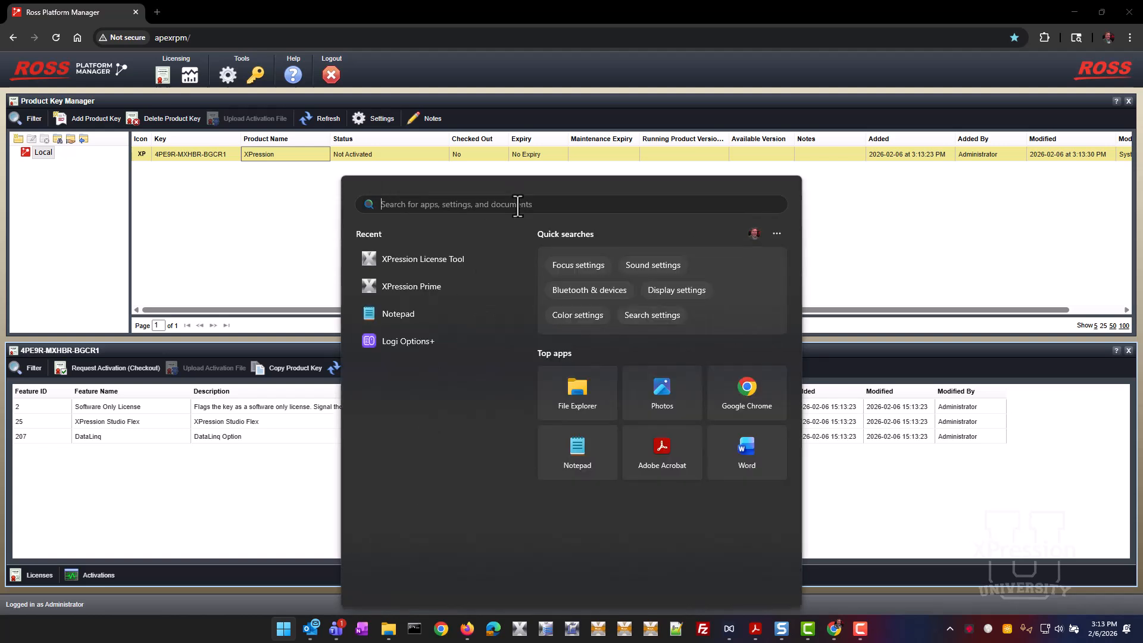
pyautogui.write('License')
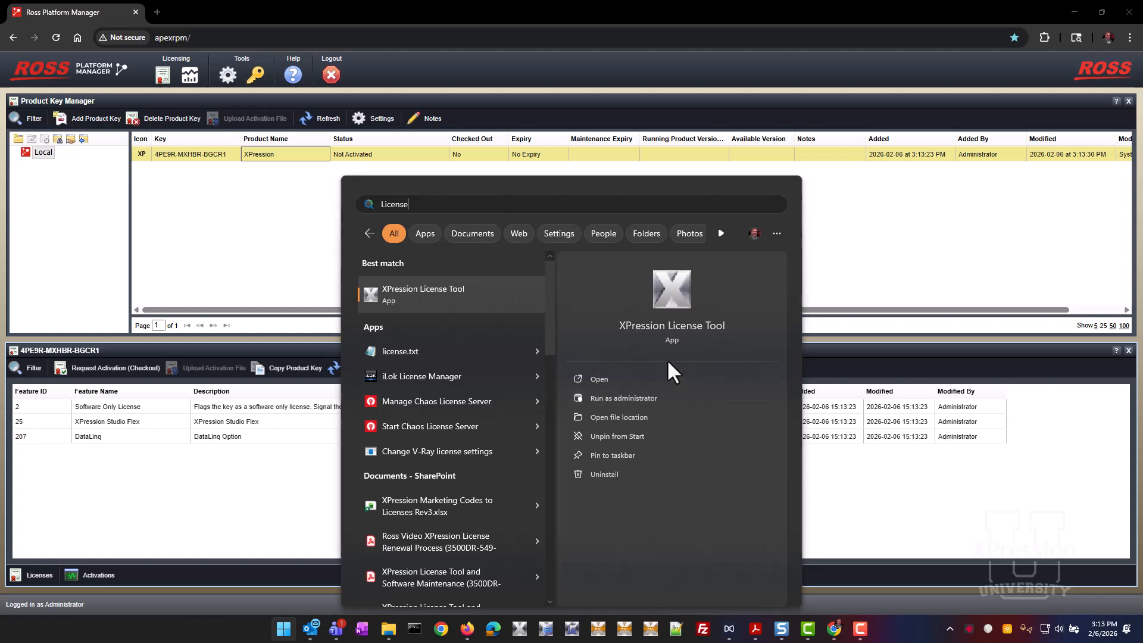
pyautogui.click(659, 397)
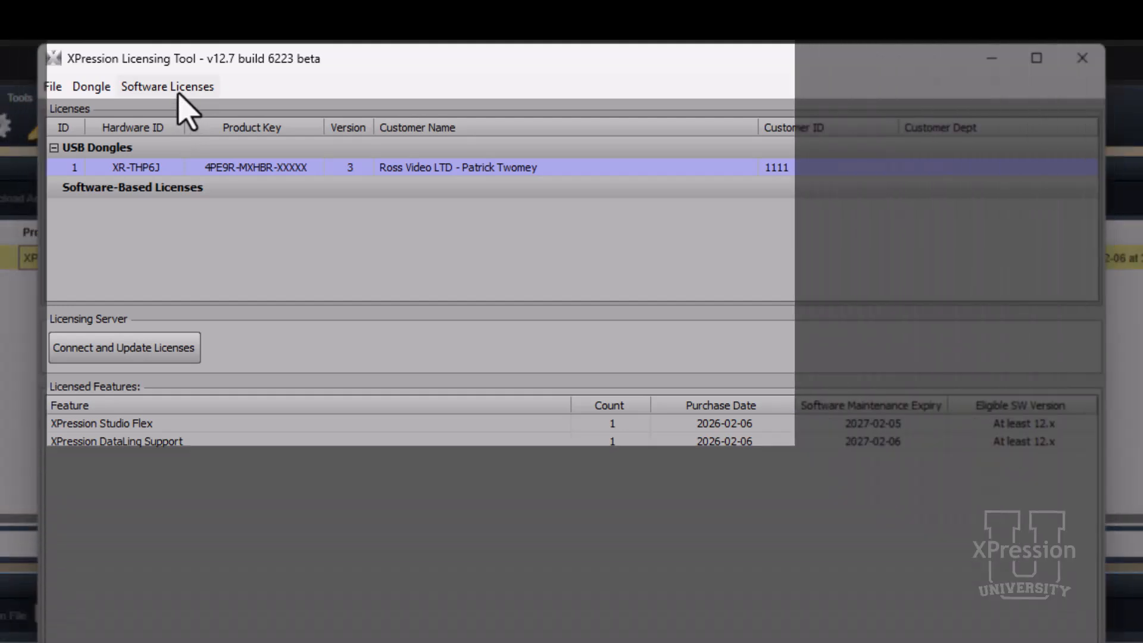
# - Set the software license server type to Ross Platform Manager with the host name apexrpm
pyautogui.click(180, 90)
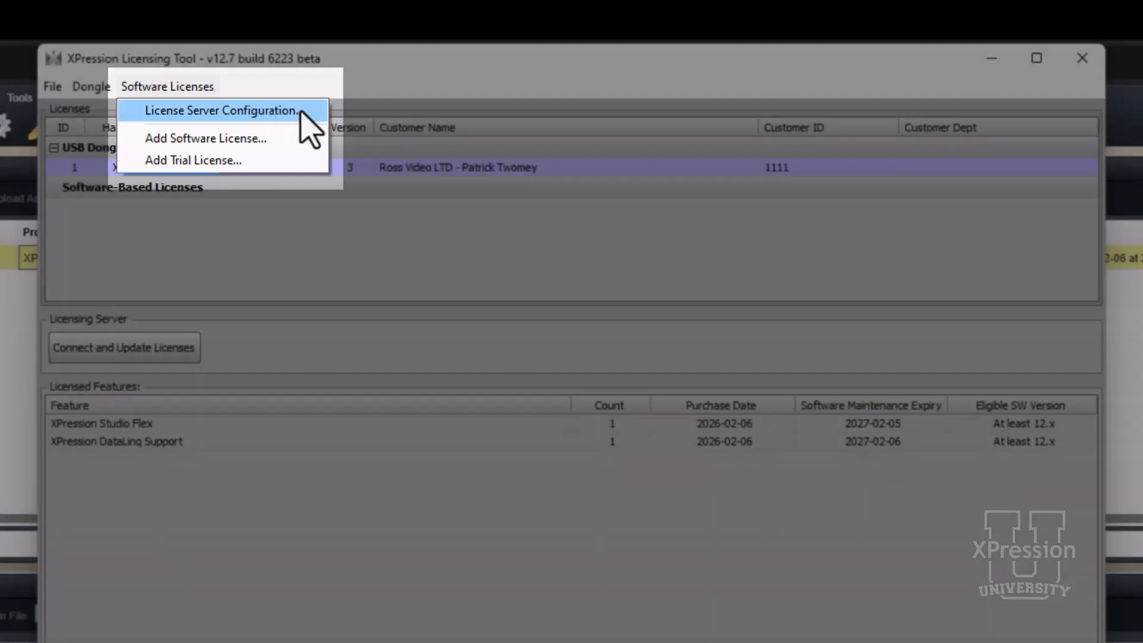
pyautogui.click(301, 112)
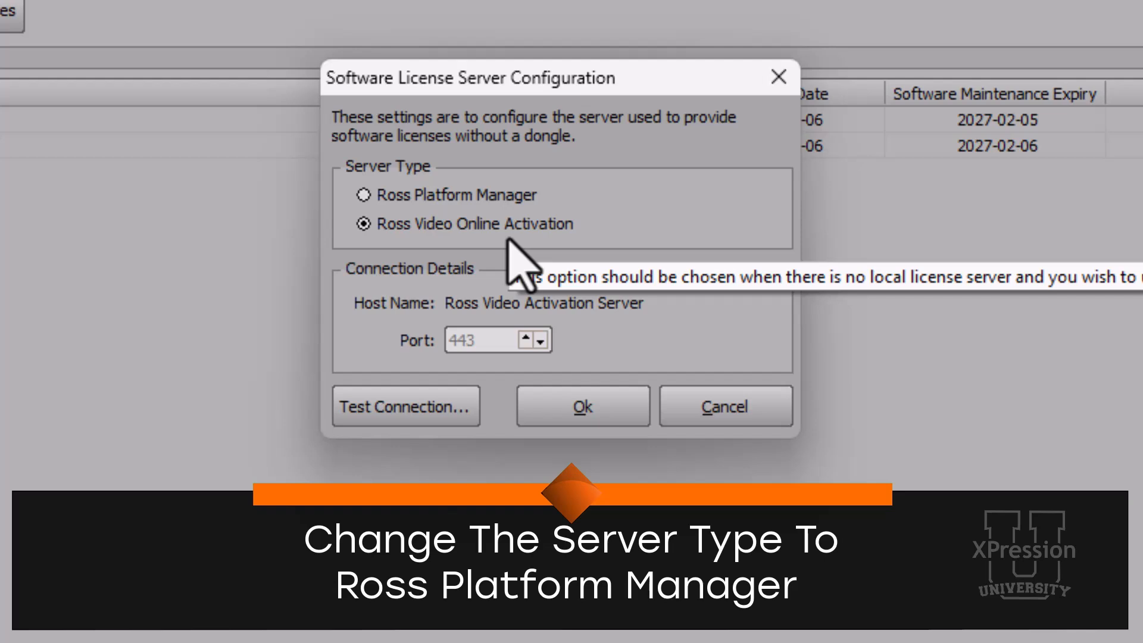
pyautogui.click(393, 202)
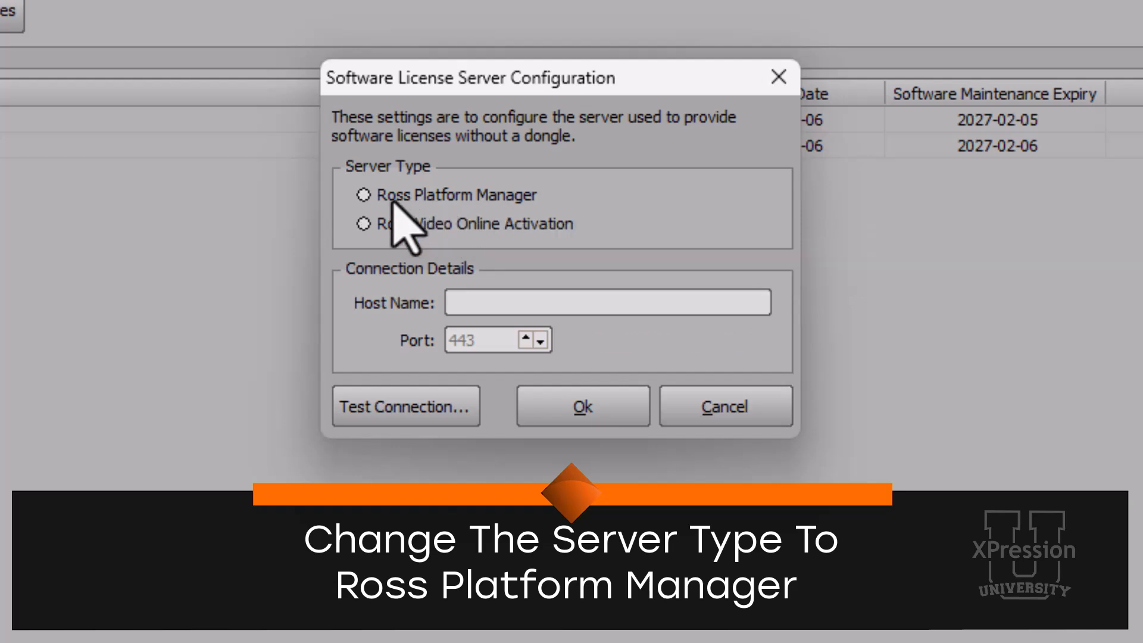
pyautogui.click(461, 304)
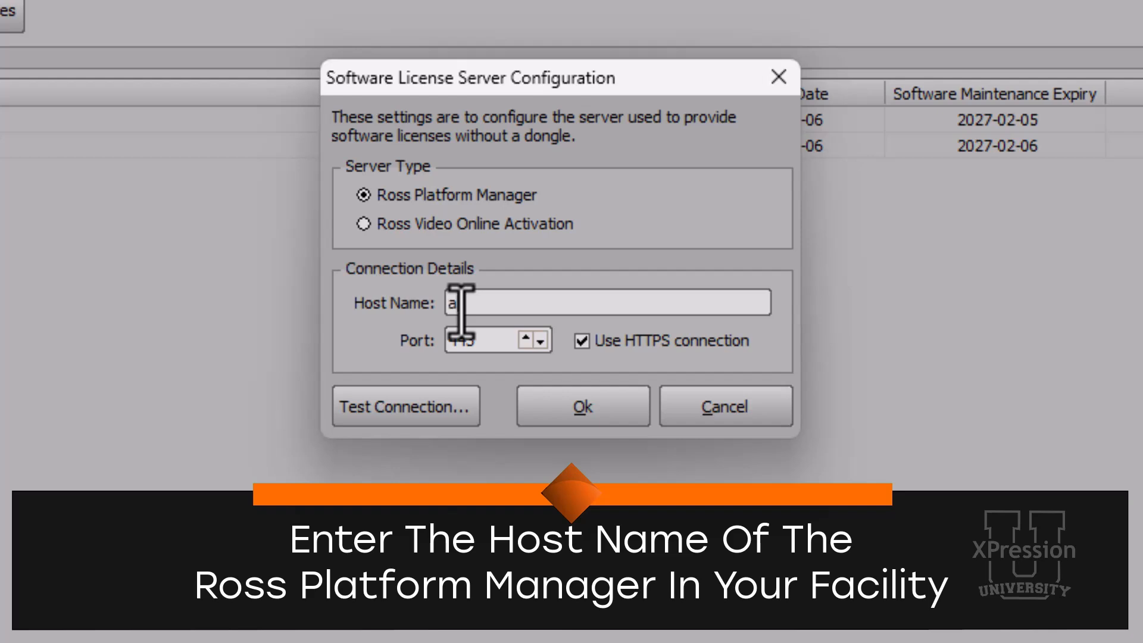
pyautogui.write('apexrpm')
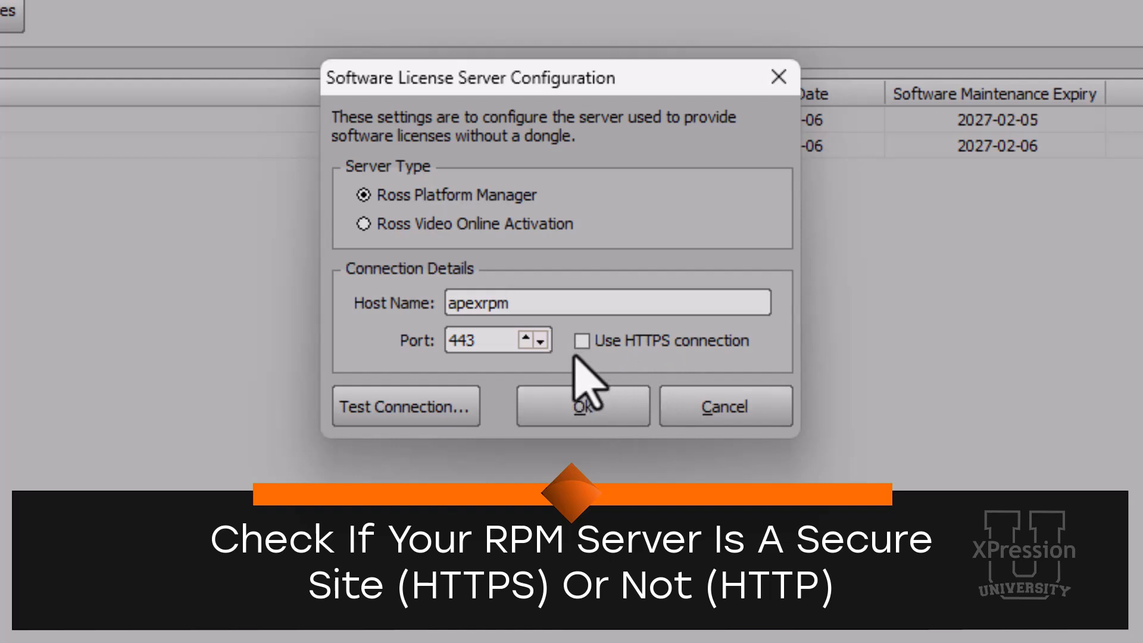
# - Set the license server connection to port 80 without HTTPS, then test and save the configuration
pyautogui.moveTo(485, 340); pyautogui.dragTo(377, 338)
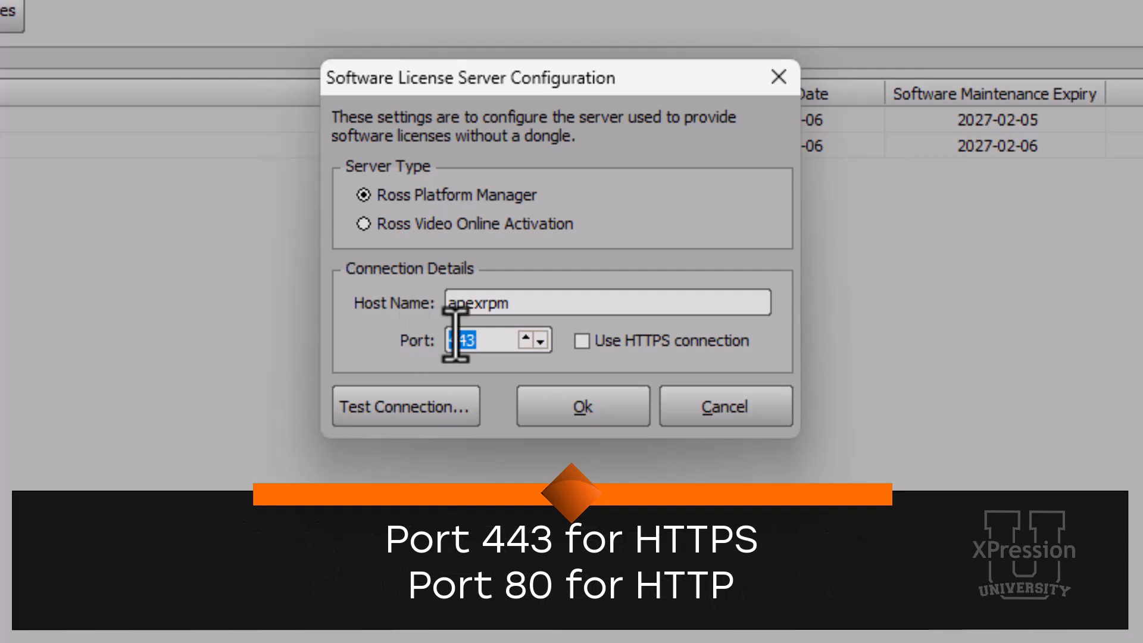
pyautogui.write('80')
pyautogui.click(359, 405)
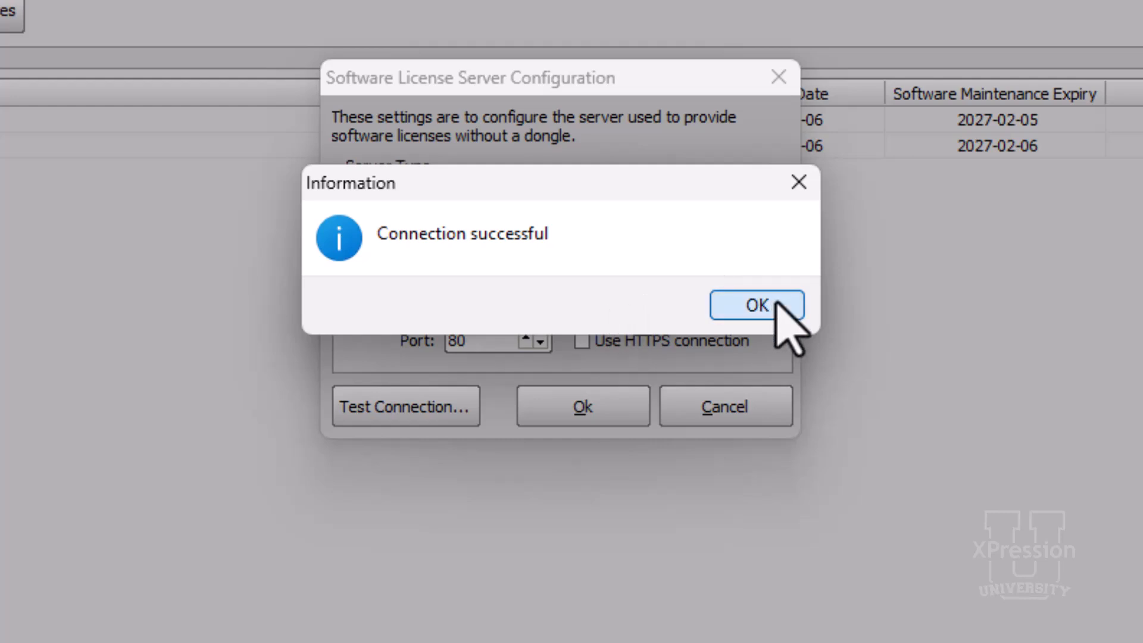
pyautogui.click(776, 304)
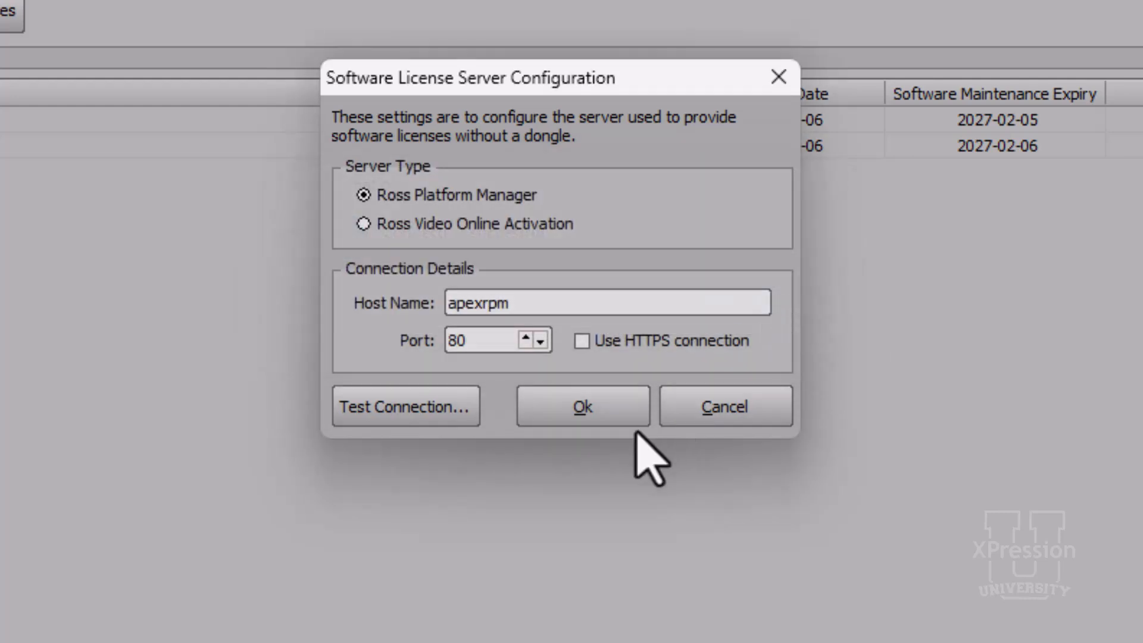
pyautogui.click(587, 408)
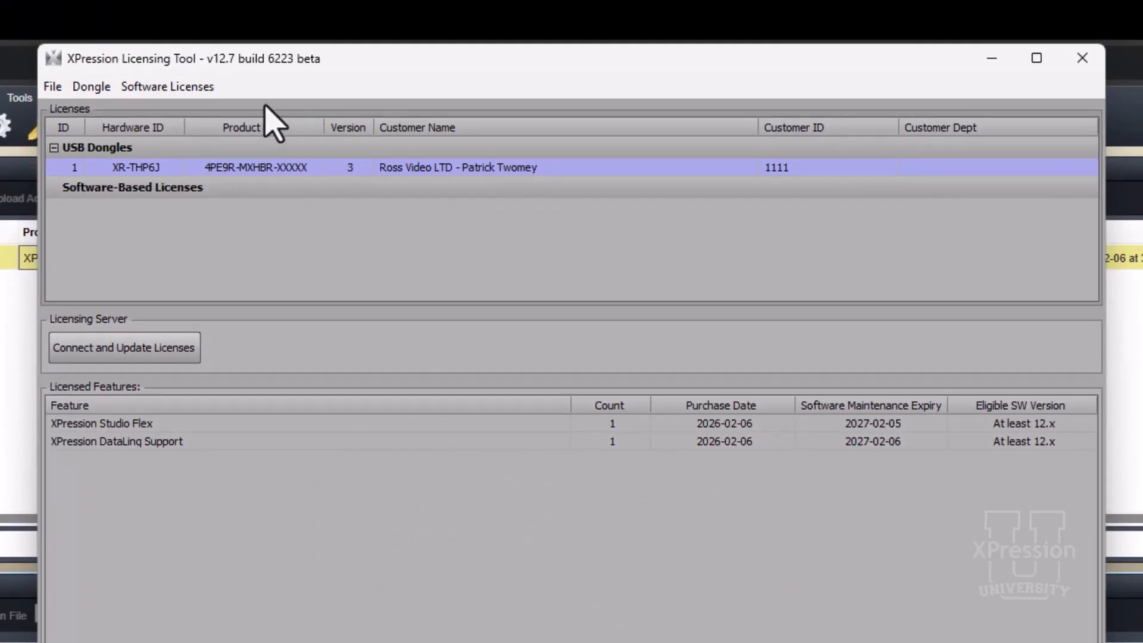
# - Add a software license by pasting the product key, checking its validity and accepting it
pyautogui.click(179, 89)
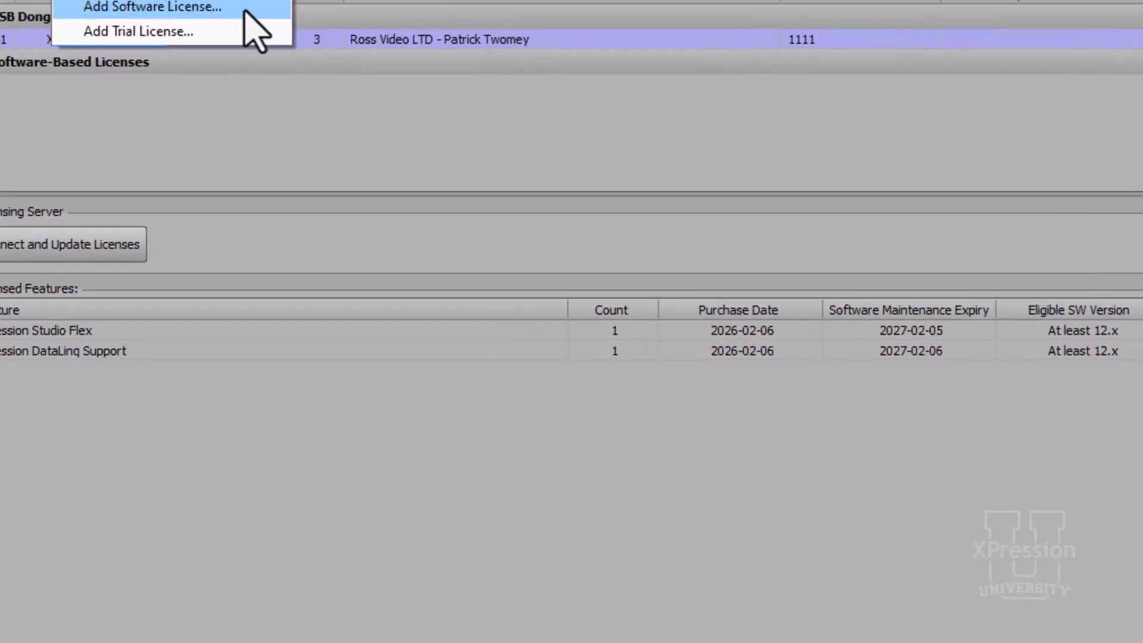
pyautogui.click(288, 143)
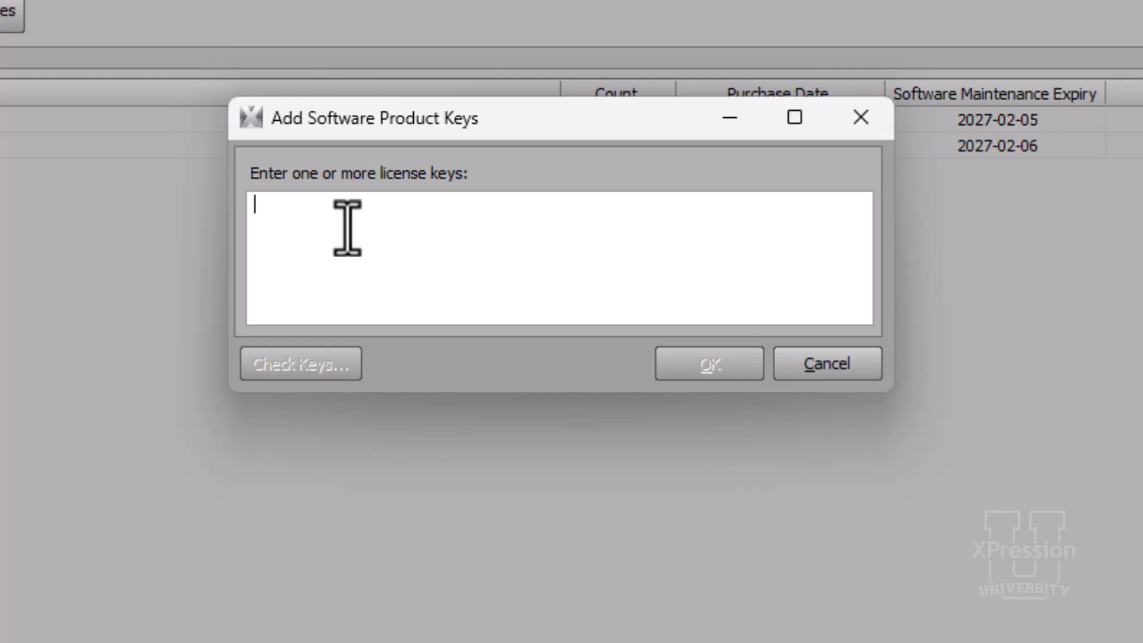
pyautogui.hotkey('ctrl', 'v')
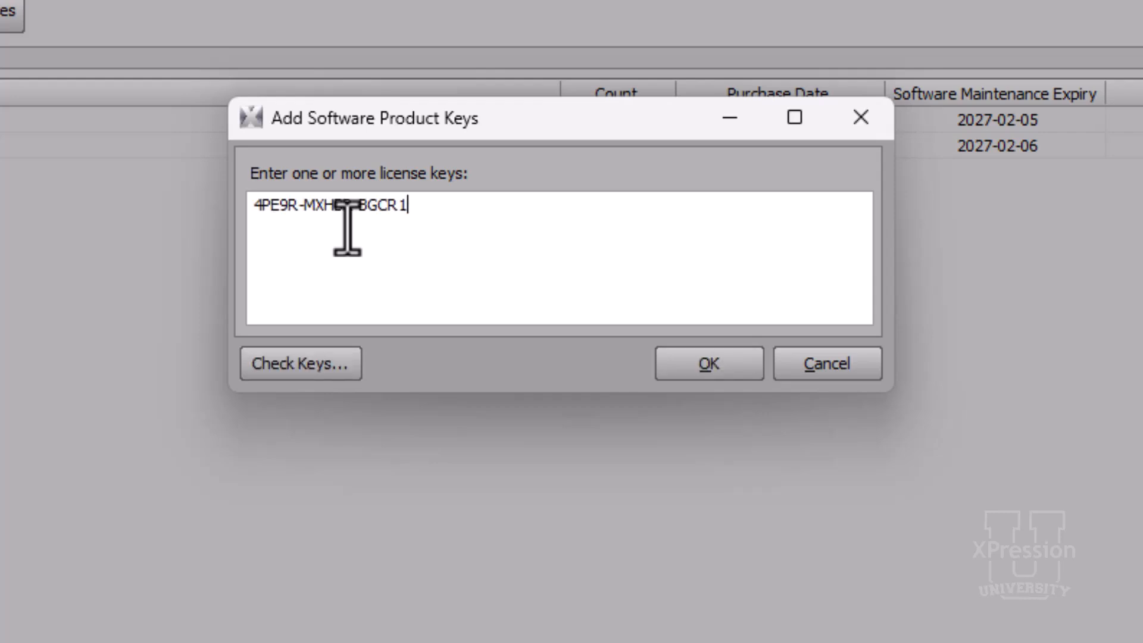
pyautogui.click(311, 363)
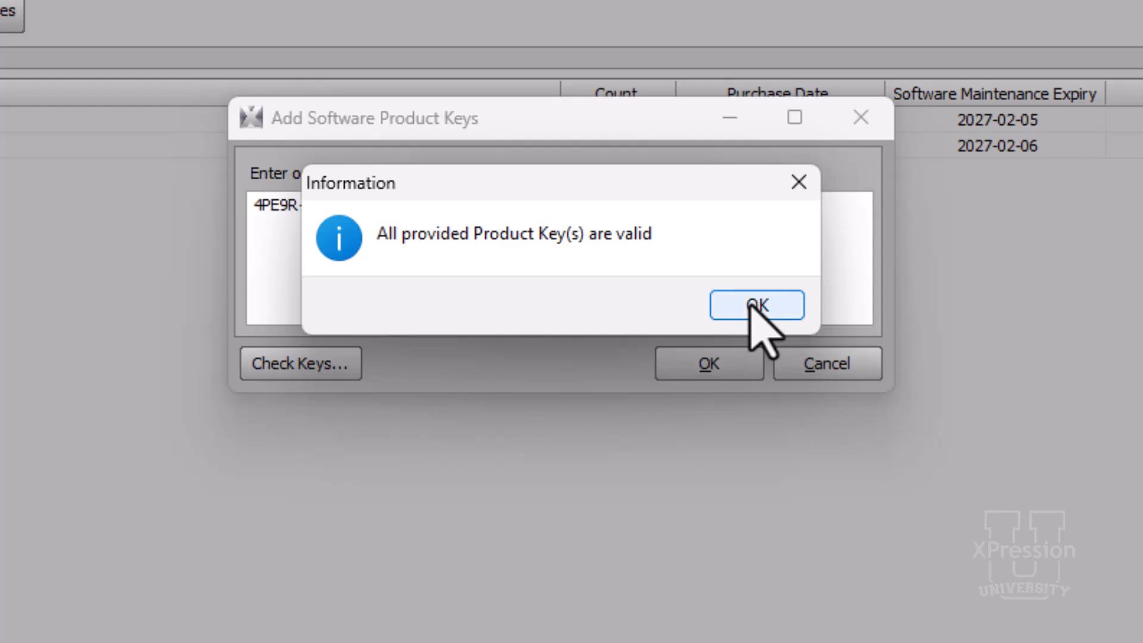
pyautogui.click(752, 305)
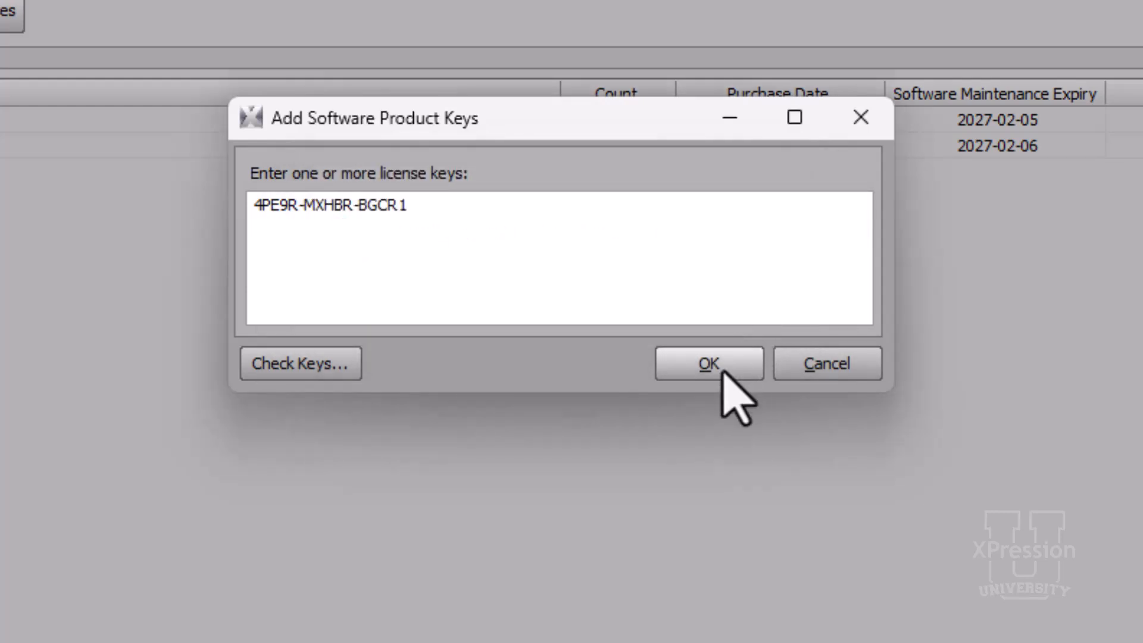
pyautogui.click(722, 370)
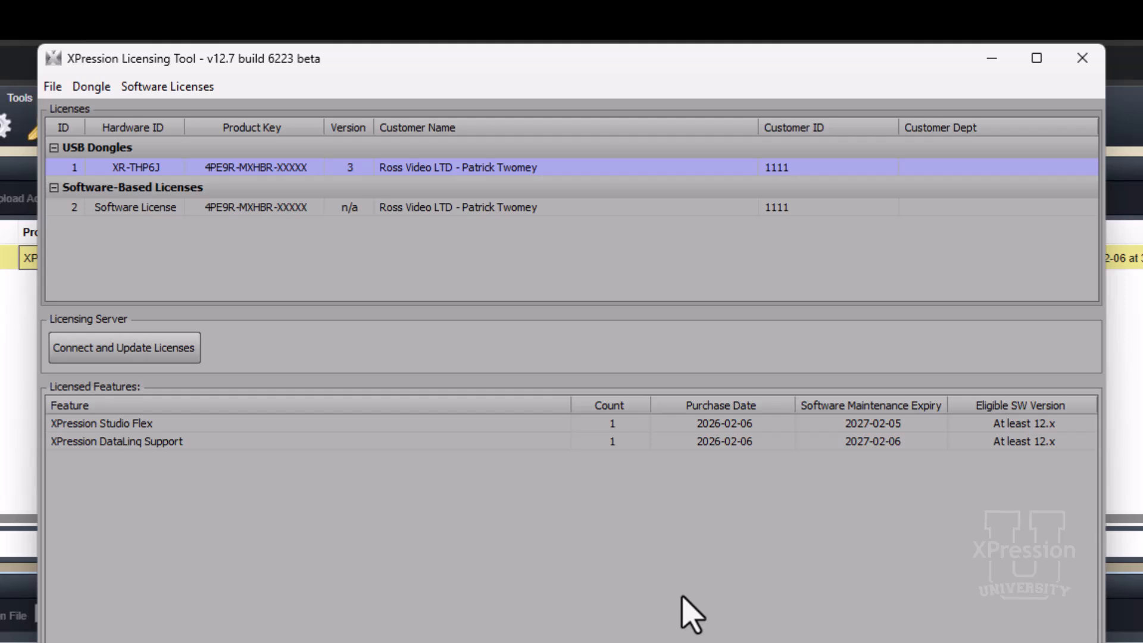
# - Update the USB dongle from the licensing server and convert it to a software license
pyautogui.click(310, 206)
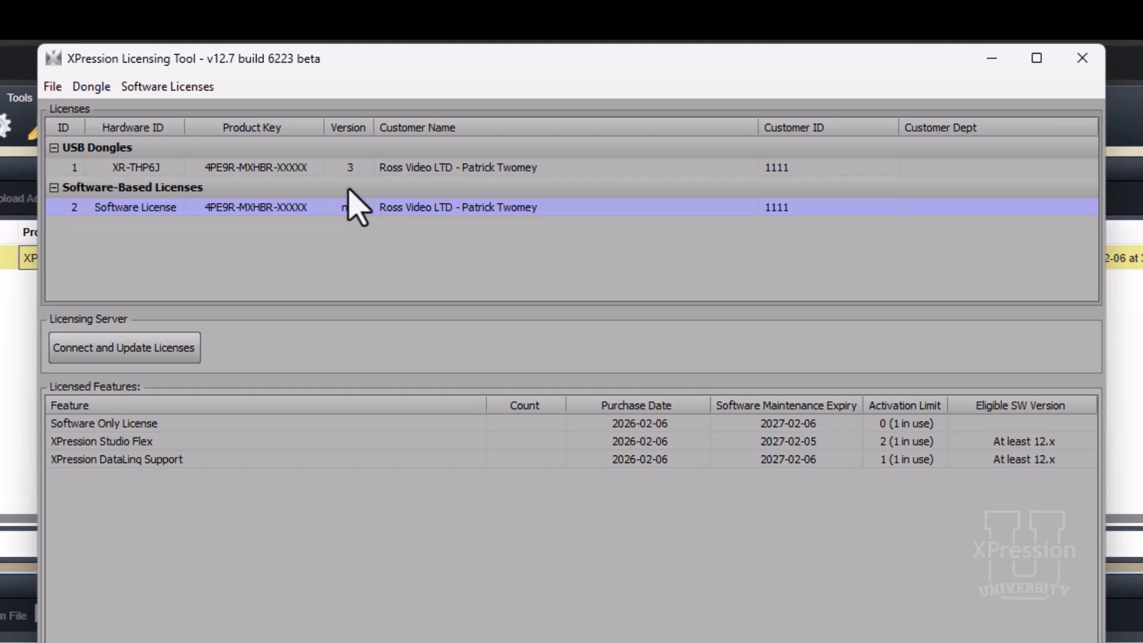
pyautogui.click(315, 170)
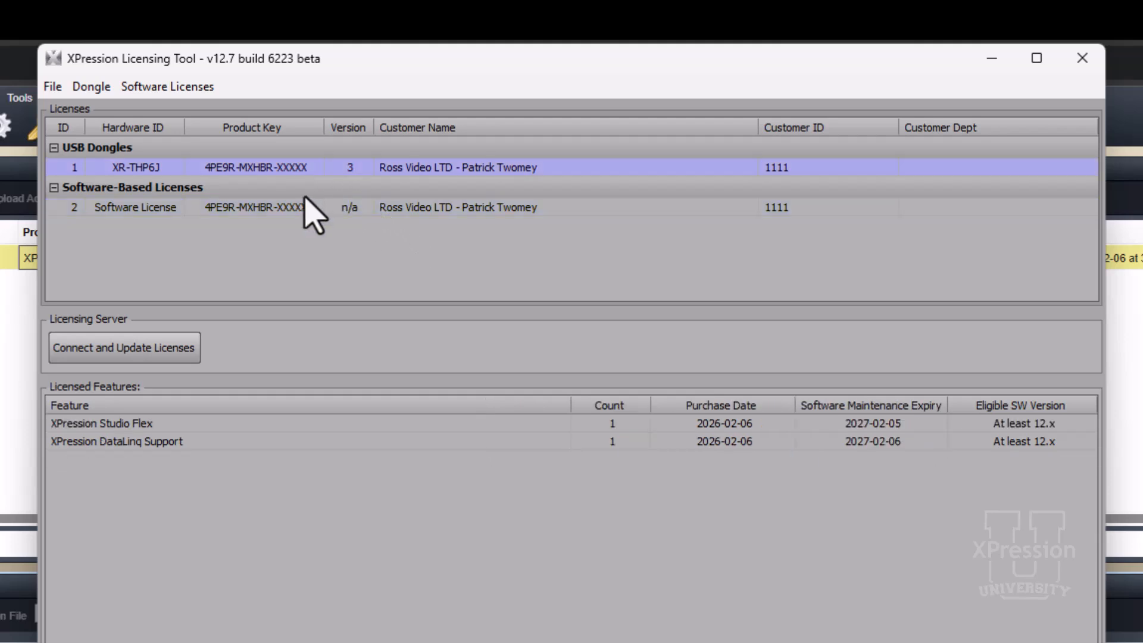
pyautogui.click(166, 358)
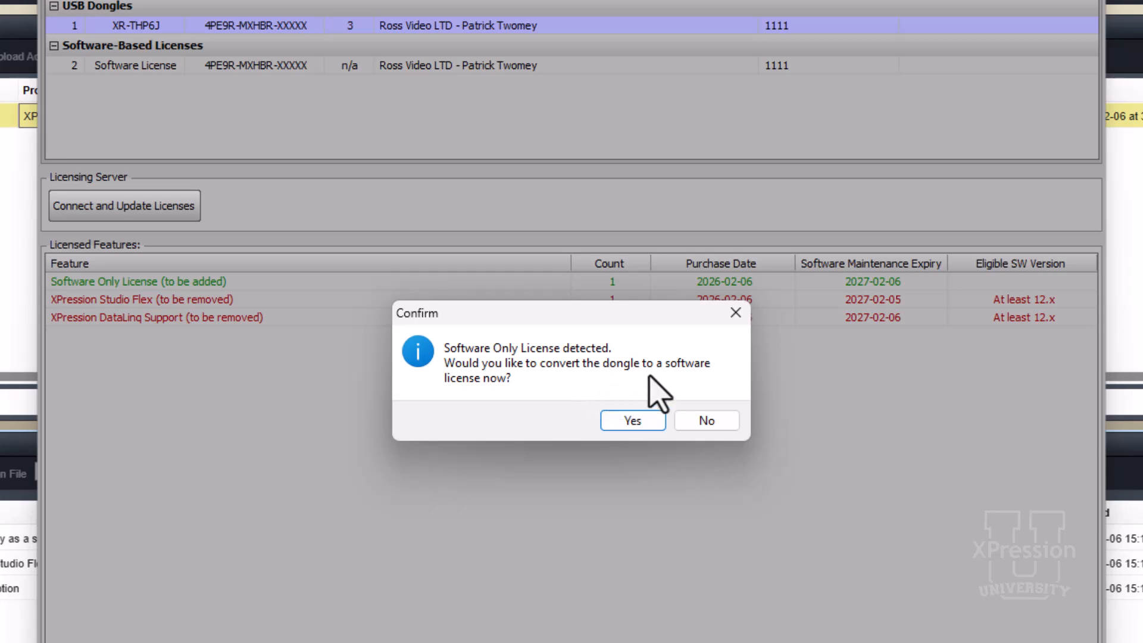
pyautogui.click(642, 425)
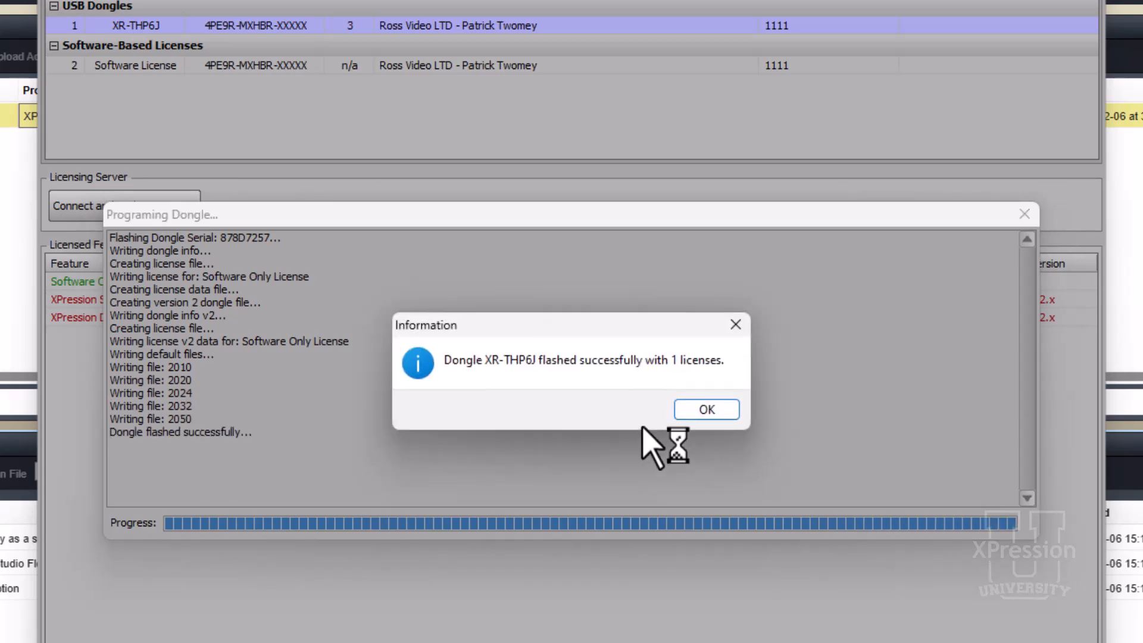
pyautogui.click(695, 414)
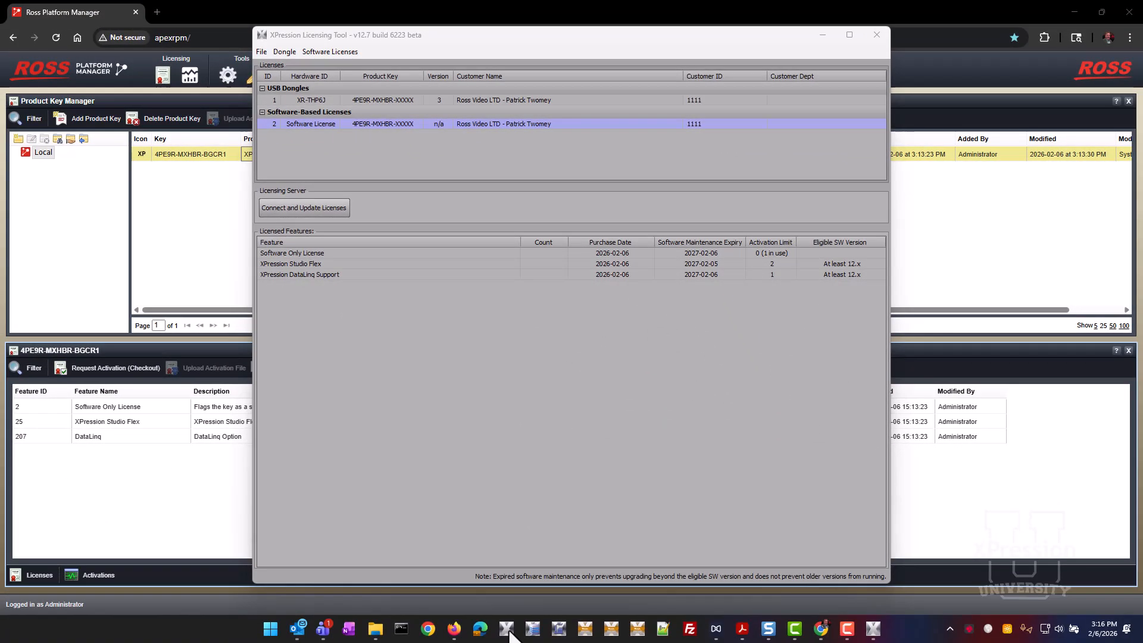
# - Shut down the XPression Licensing Tool and start XPression
pyautogui.click(507, 630)
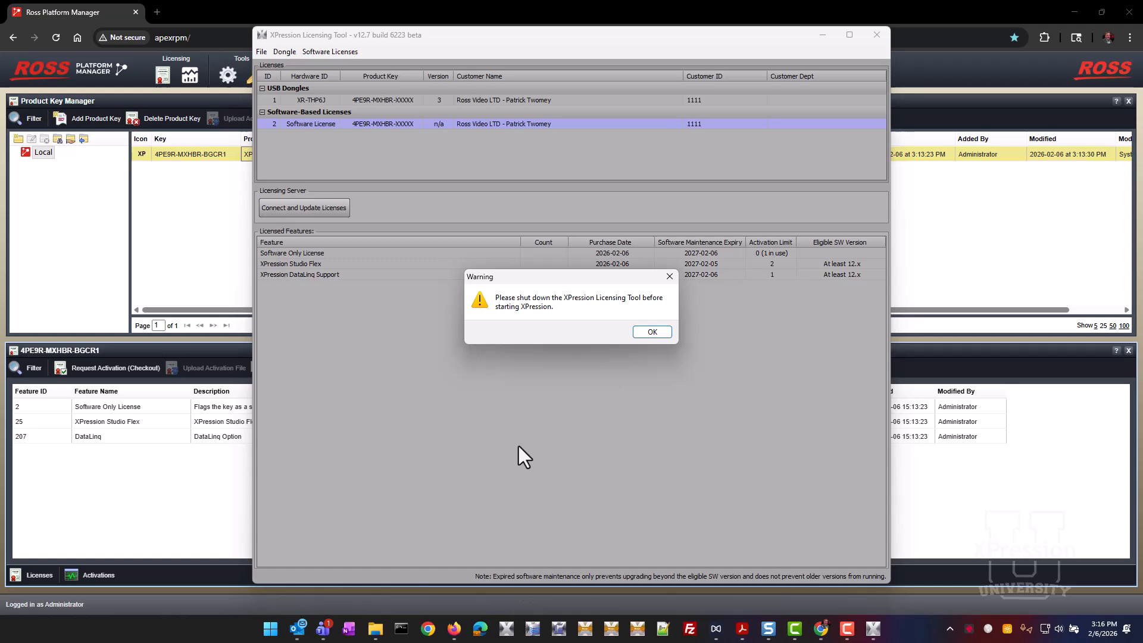
pyautogui.click(649, 332)
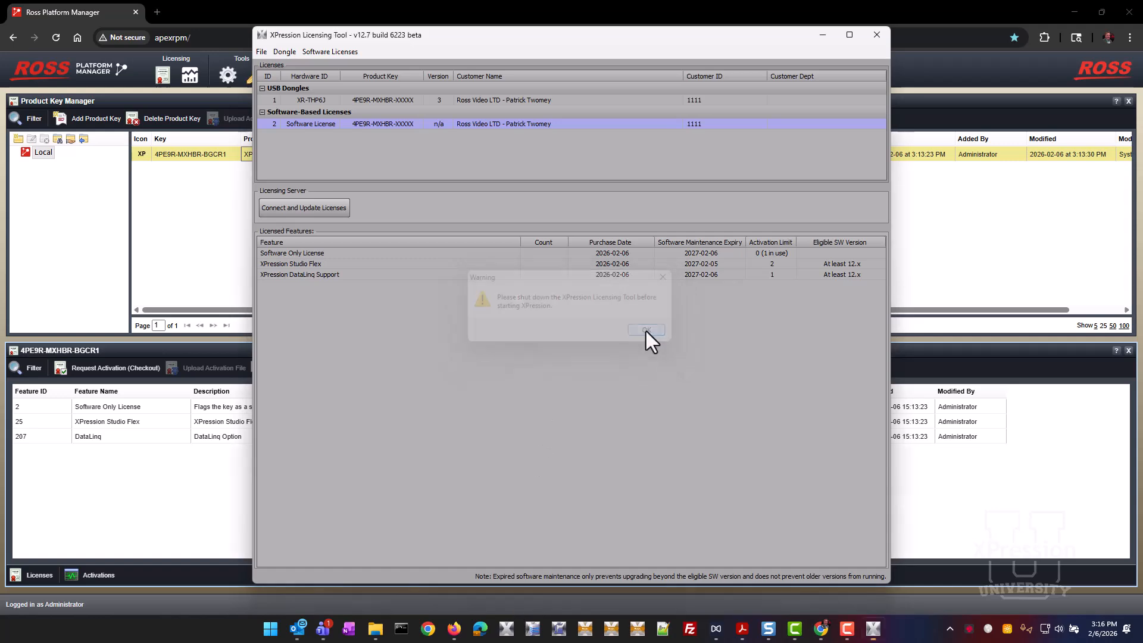
pyautogui.click(881, 37)
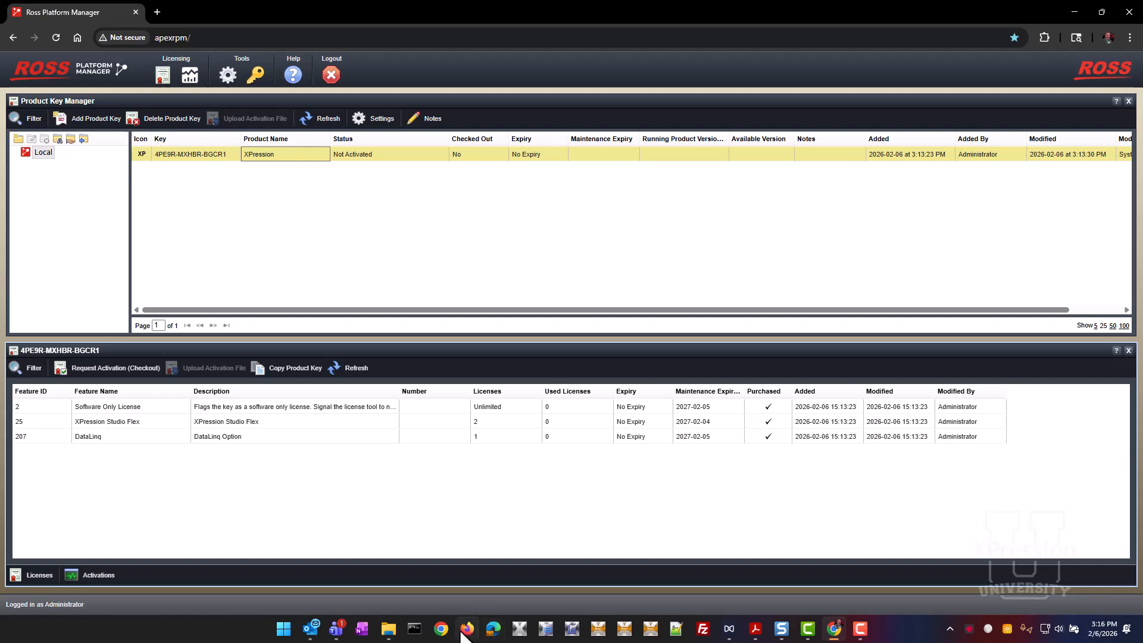
pyautogui.click(518, 632)
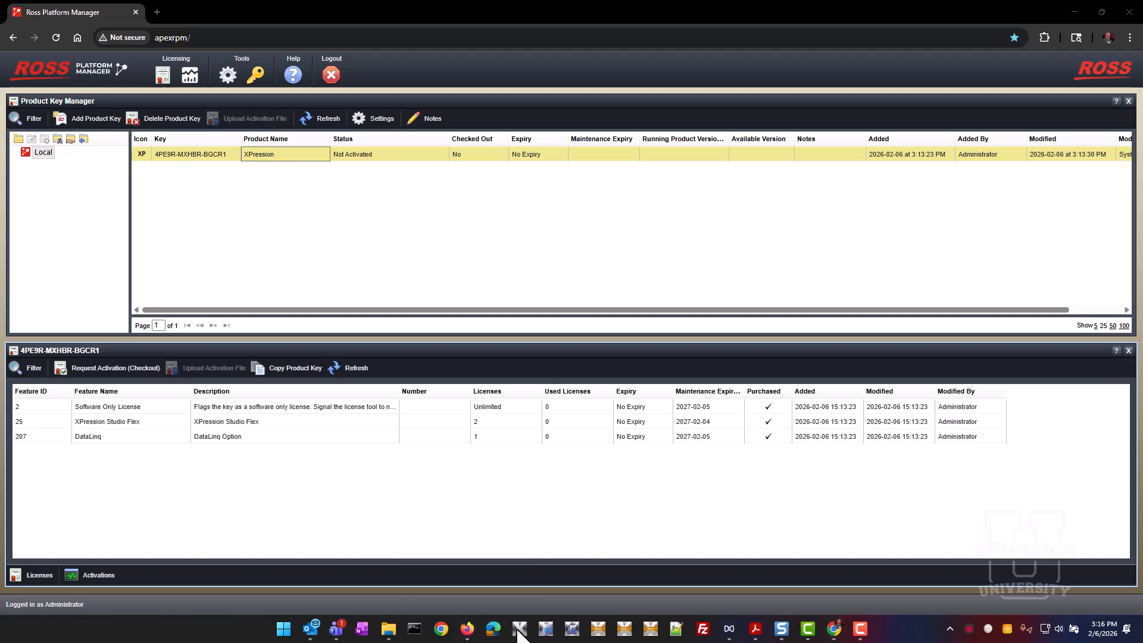